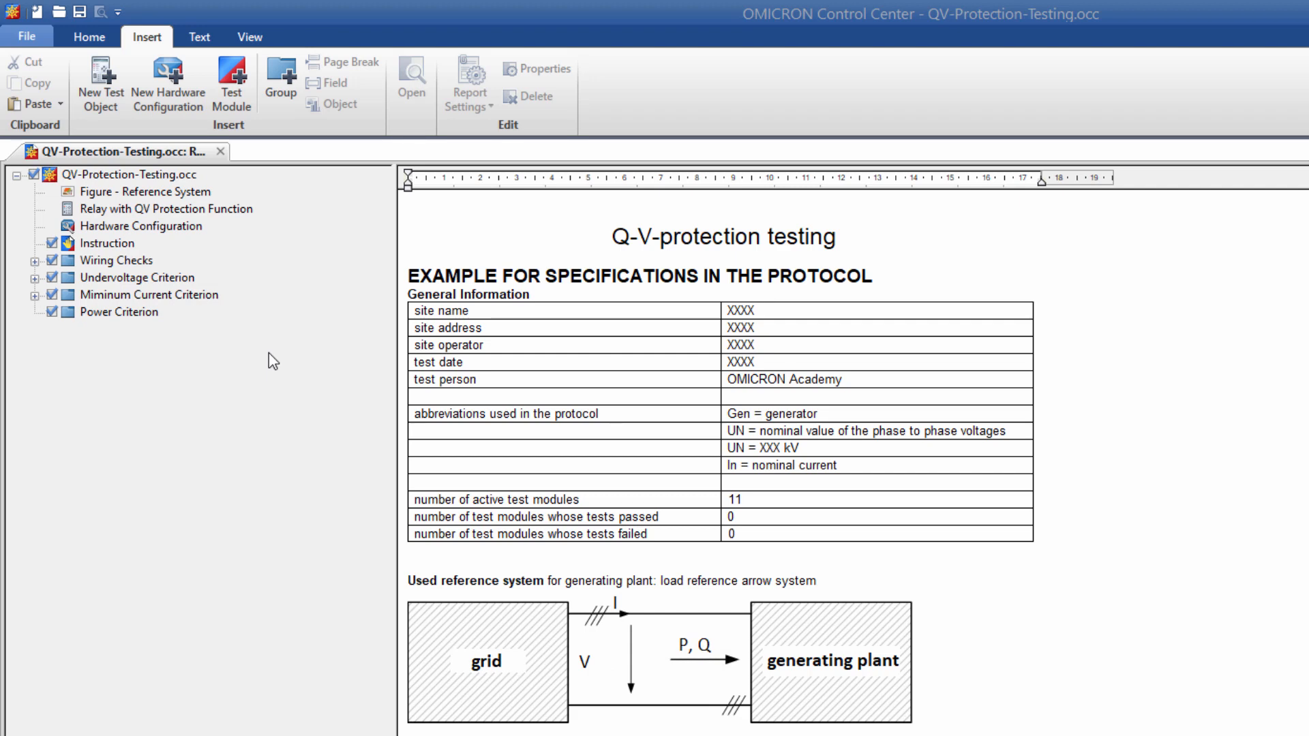
- Insert a new Advanced Power test module into the Power Criterion group and open it
click(147, 315)
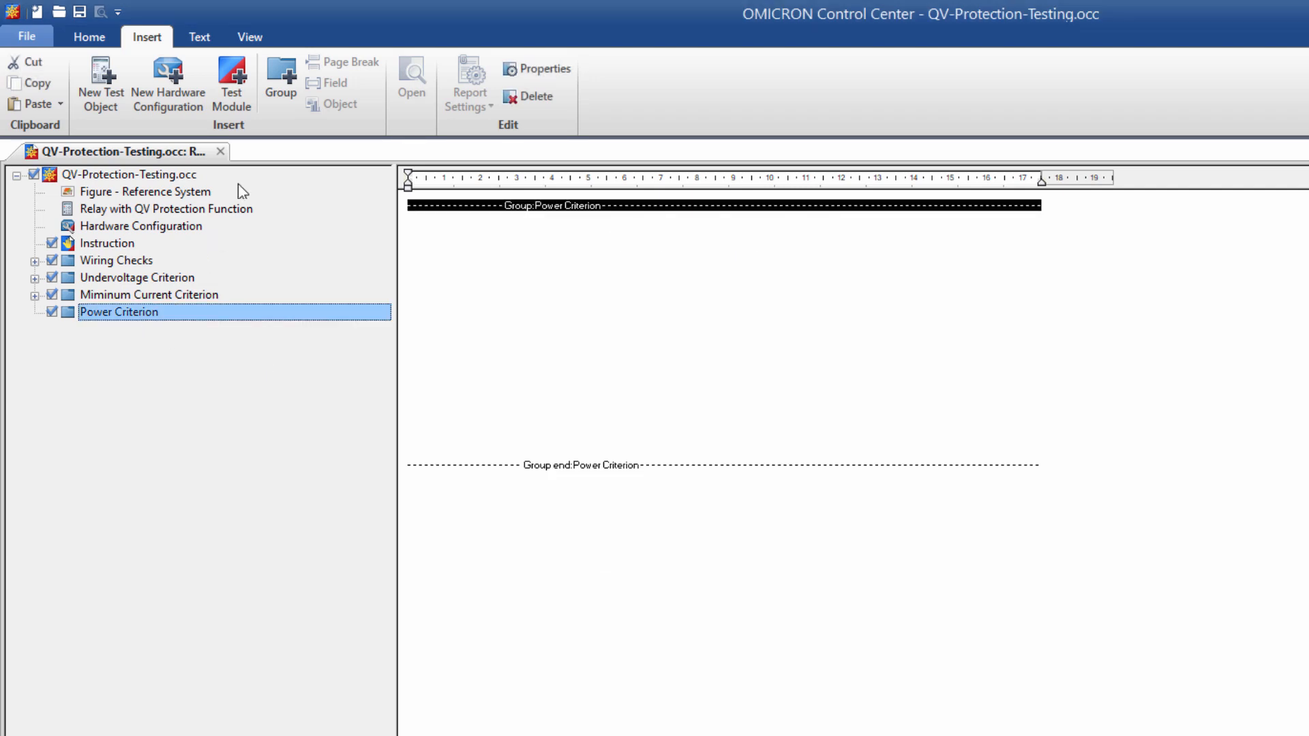
click(240, 78)
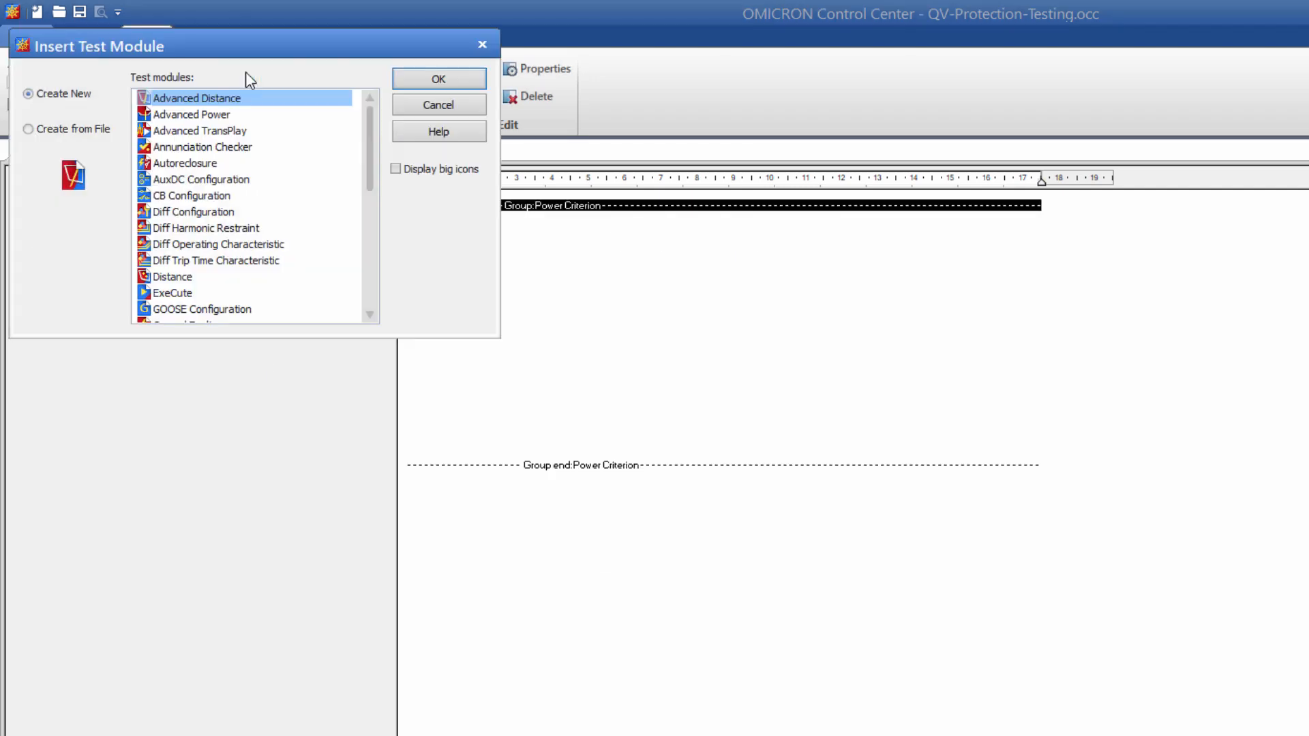
click(240, 114)
click(417, 79)
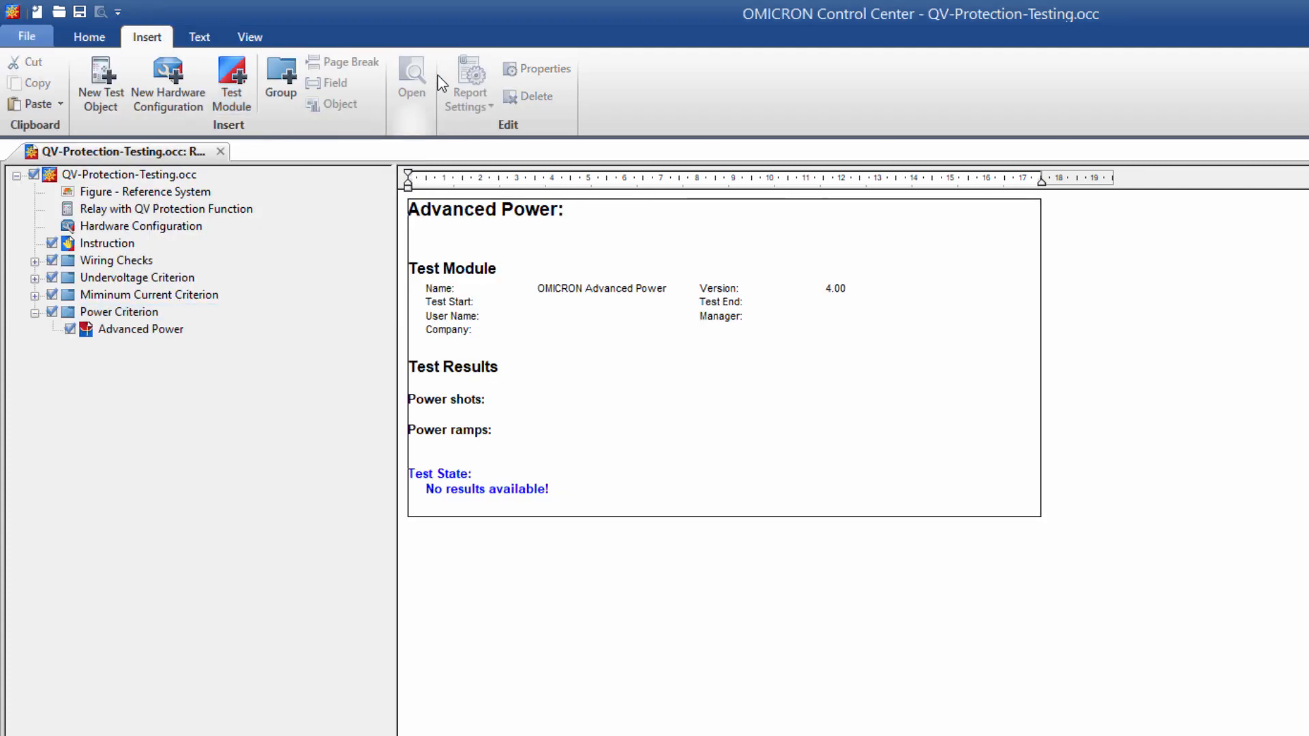
double_click(107, 334)
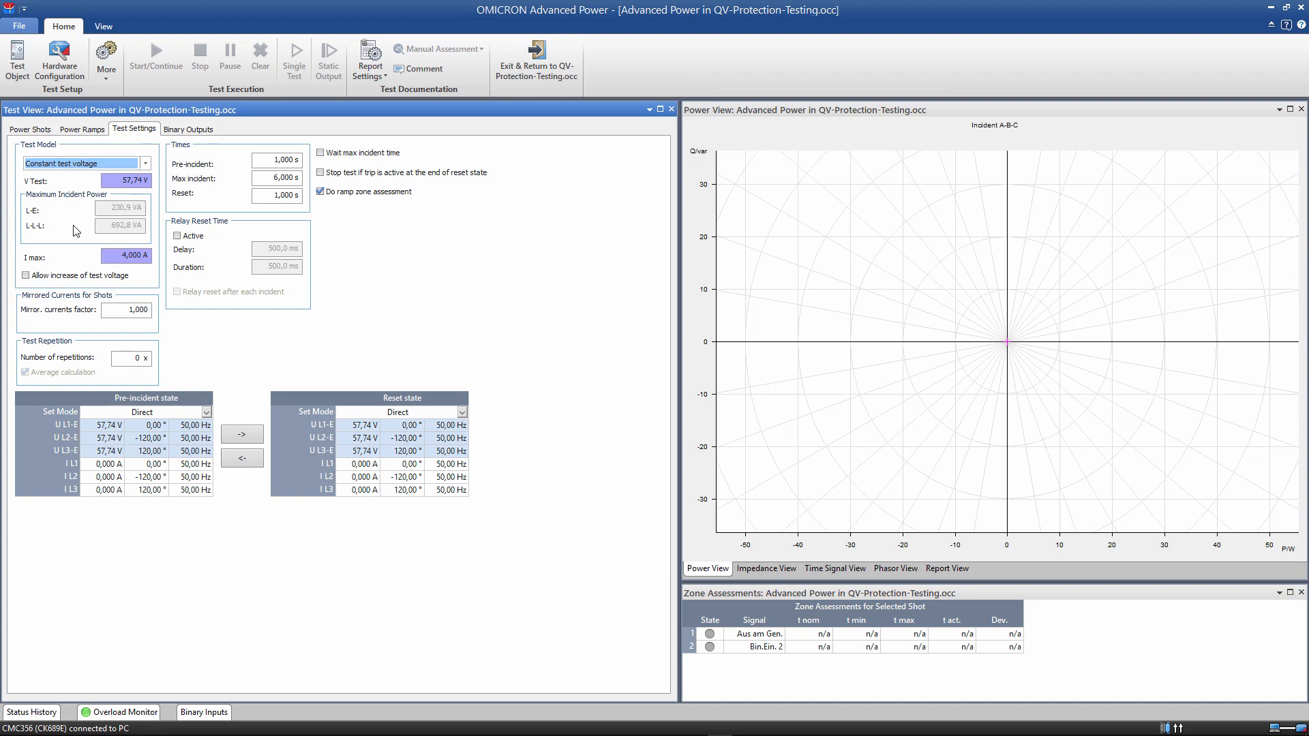
- In the test object's power protection parameters, set the relative time tolerance to 0 % and the positive absolute time tolerance to 60 ms
click(19, 75)
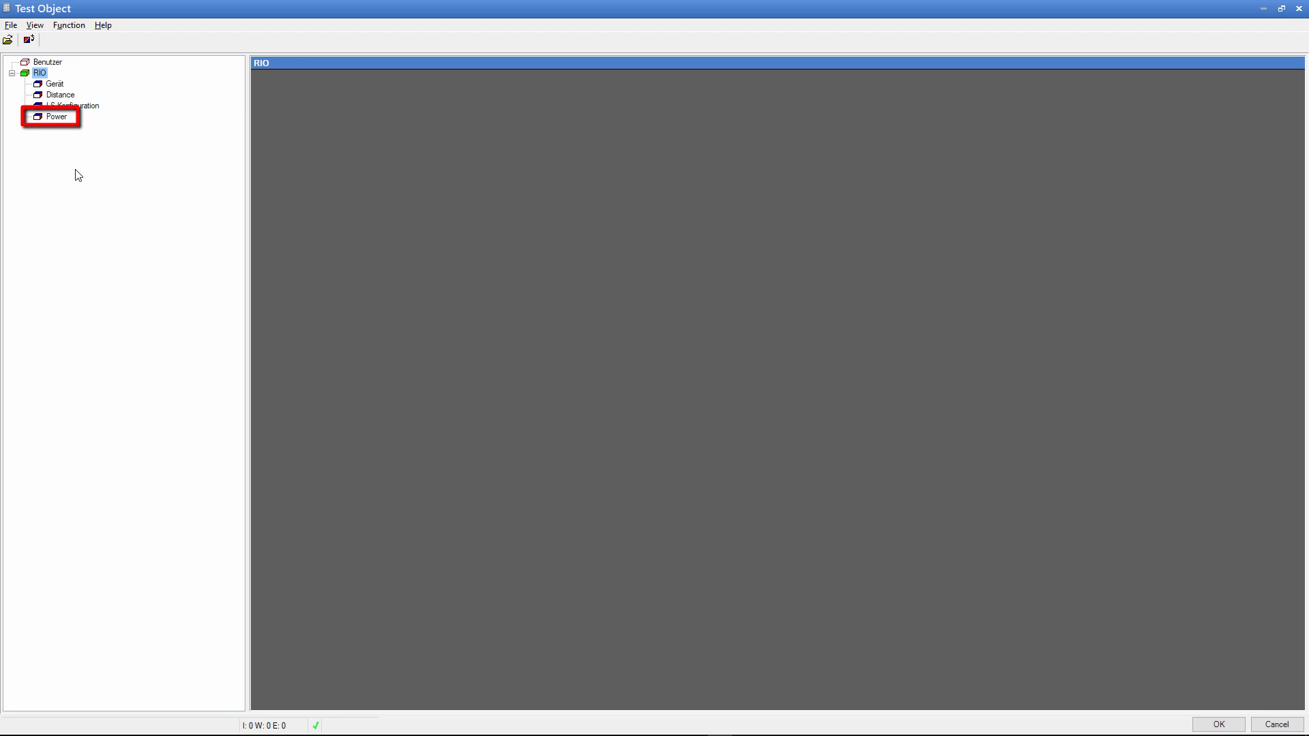
double_click(60, 120)
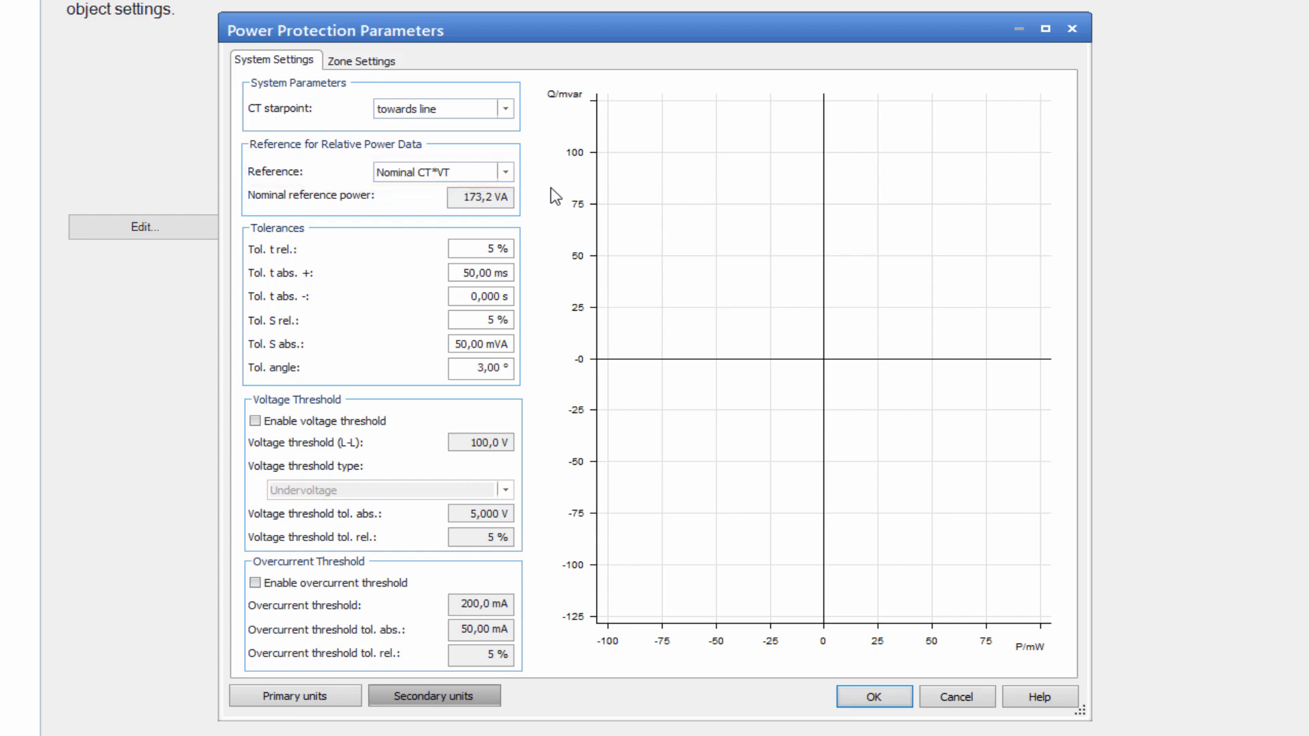
double_click(490, 249)
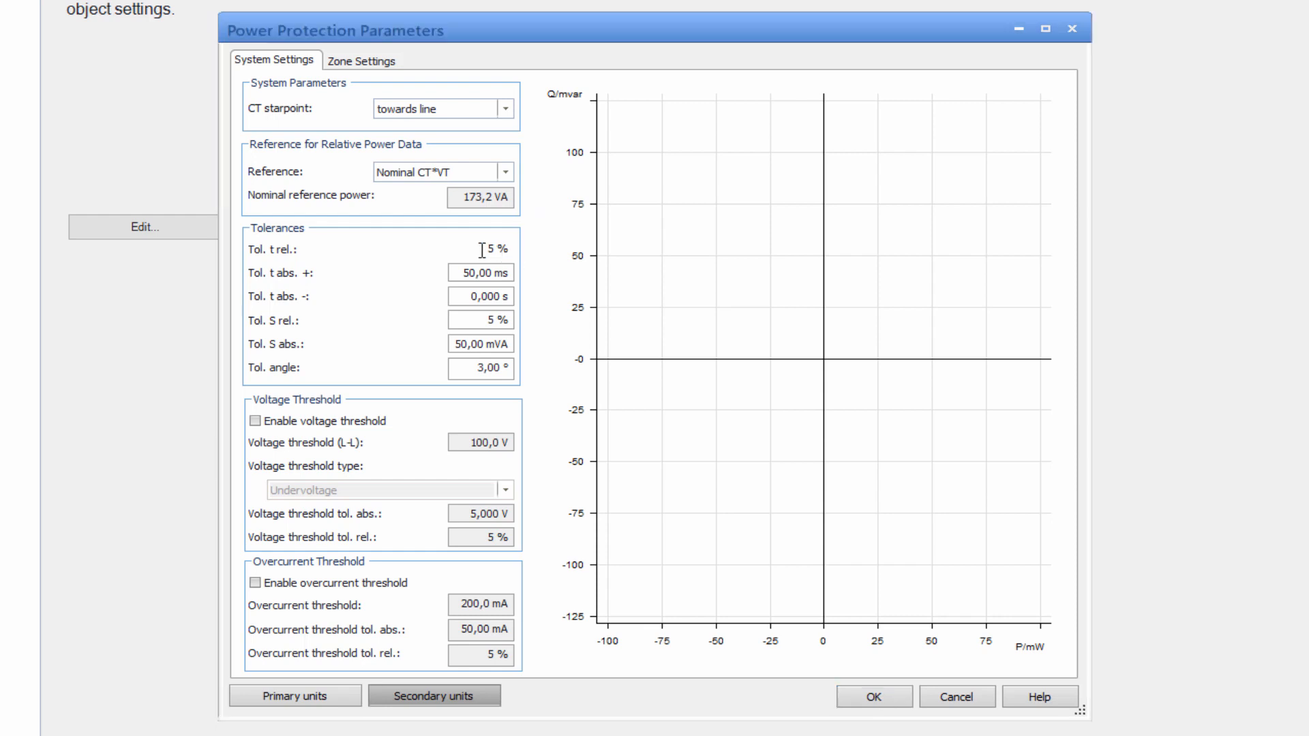
text(0)
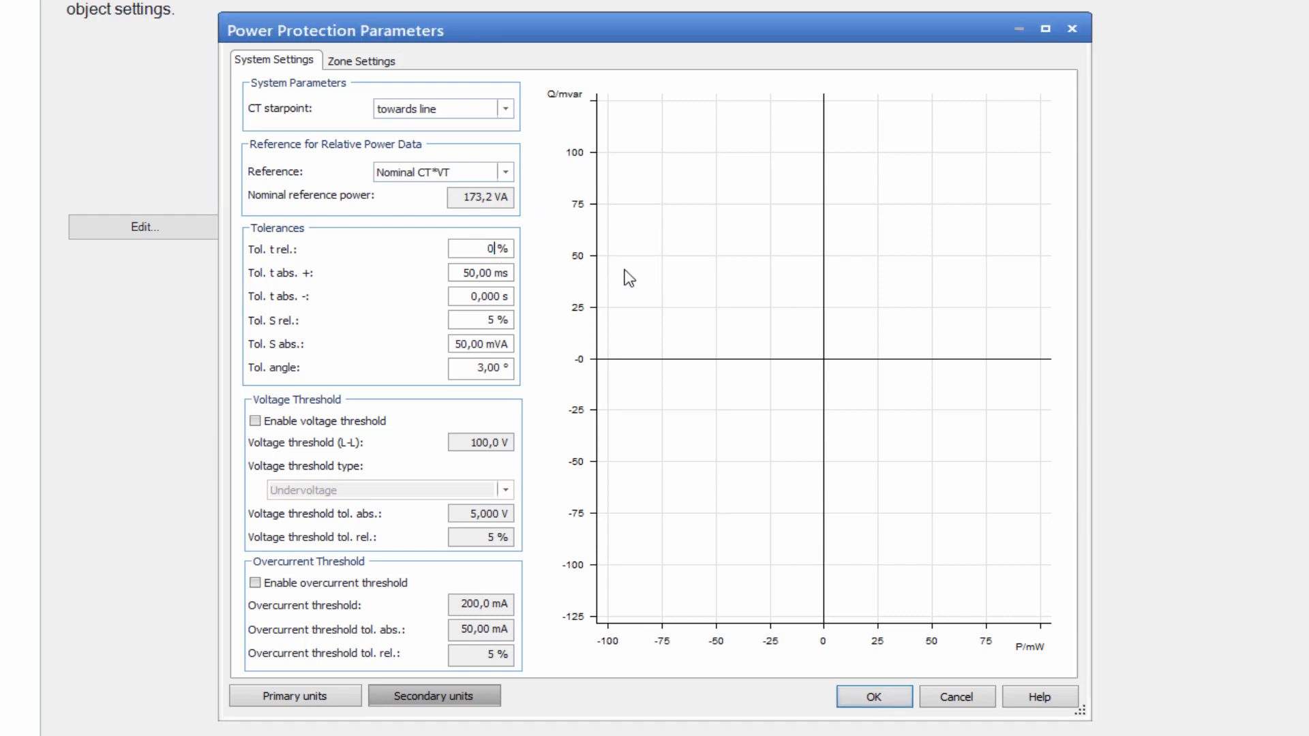
drag(455, 273, 503, 272)
text(60m s)
click(644, 276)
- Set the angle tolerance to 2° and both the relative and absolute S tolerances to 0
drag(470, 368, 511, 368)
drag(615, 369, 615, 370)
text(2)
drag(477, 320, 606, 326)
text(0)
drag(455, 344, 656, 339)
text(0)
- Enable the overcurrent threshold at 100 mA with an absolute tolerance of 20 mA and a relative tolerance of 0 %
click(384, 584)
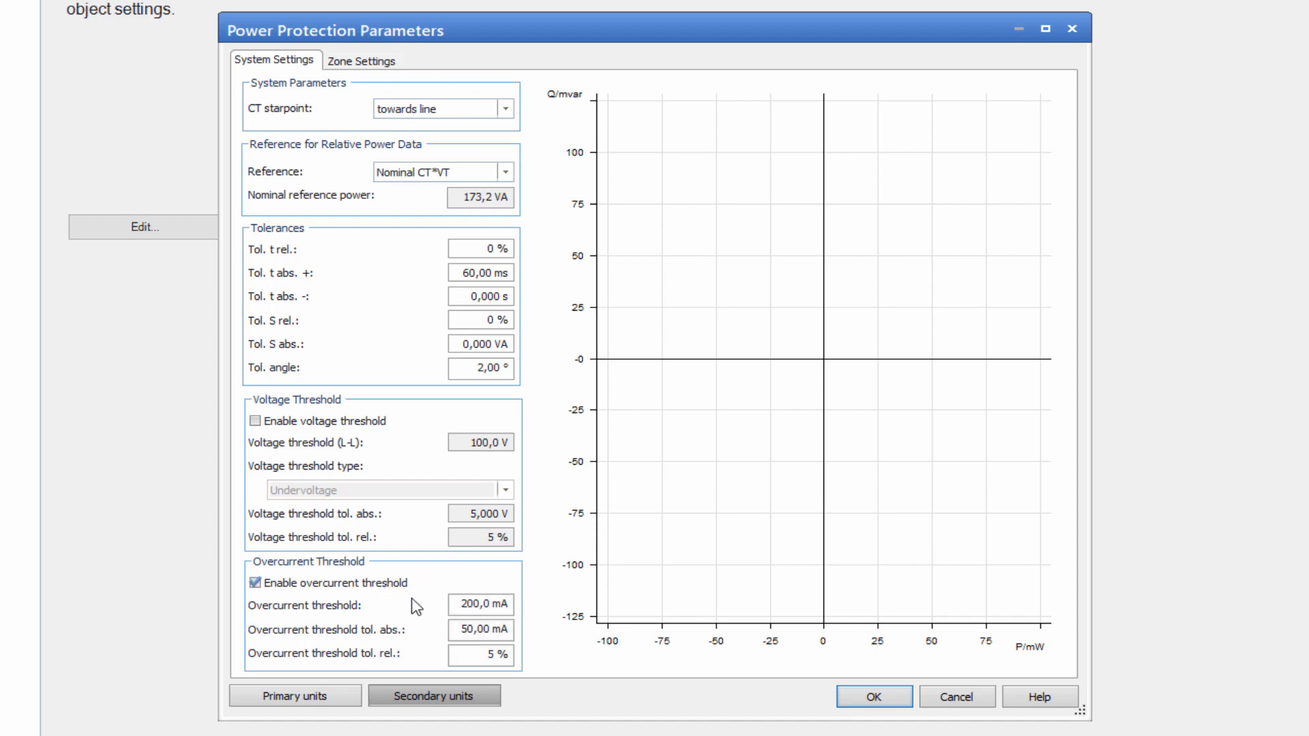
drag(462, 603, 527, 602)
text(100m A)
drag(465, 631, 541, 639)
key(shift+Left)
key(BackSpace)
text(20m)
drag(474, 659, 607, 606)
key(shift+Left)
key(shift+Left)
text(0)
- Enable the voltage threshold and set its phase-to-phase value to 85 V
click(359, 422)
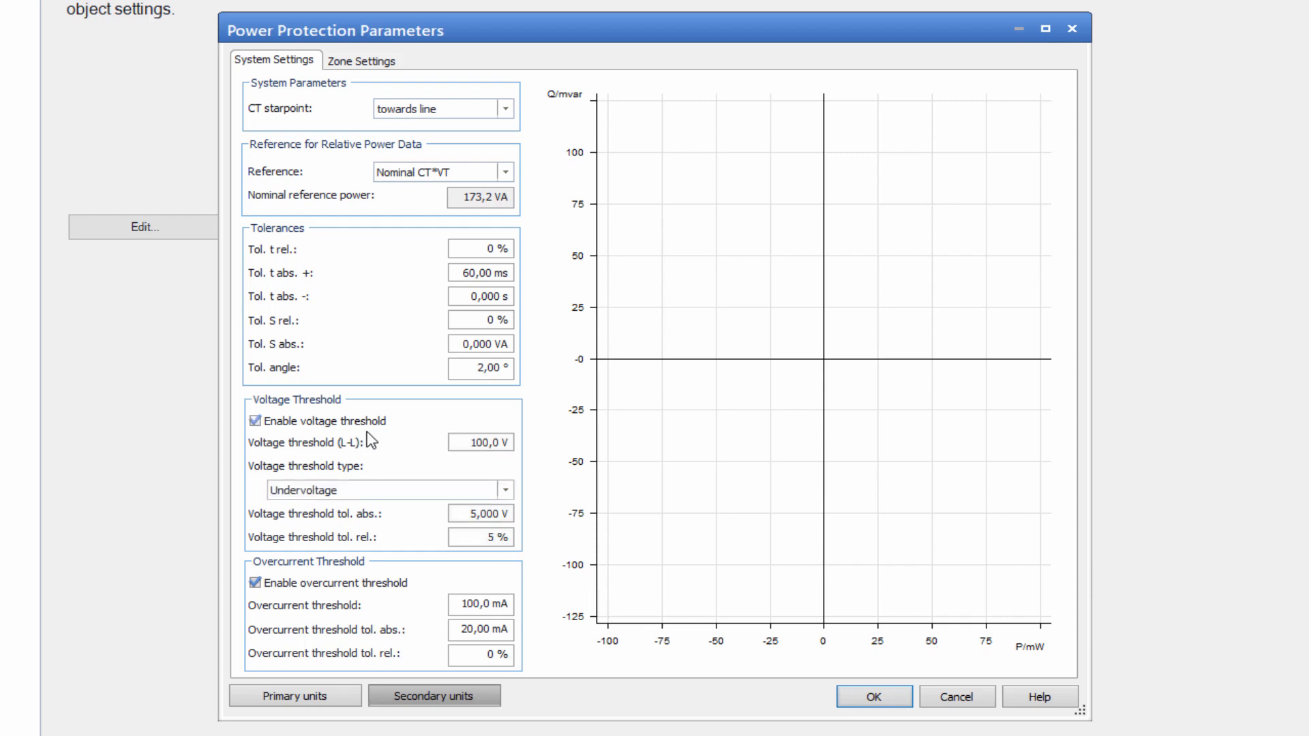
double_click(481, 443)
text(85)
key(Tab)
- Create a new tripping zone and give it the predefined absolute directional power shape
click(380, 63)
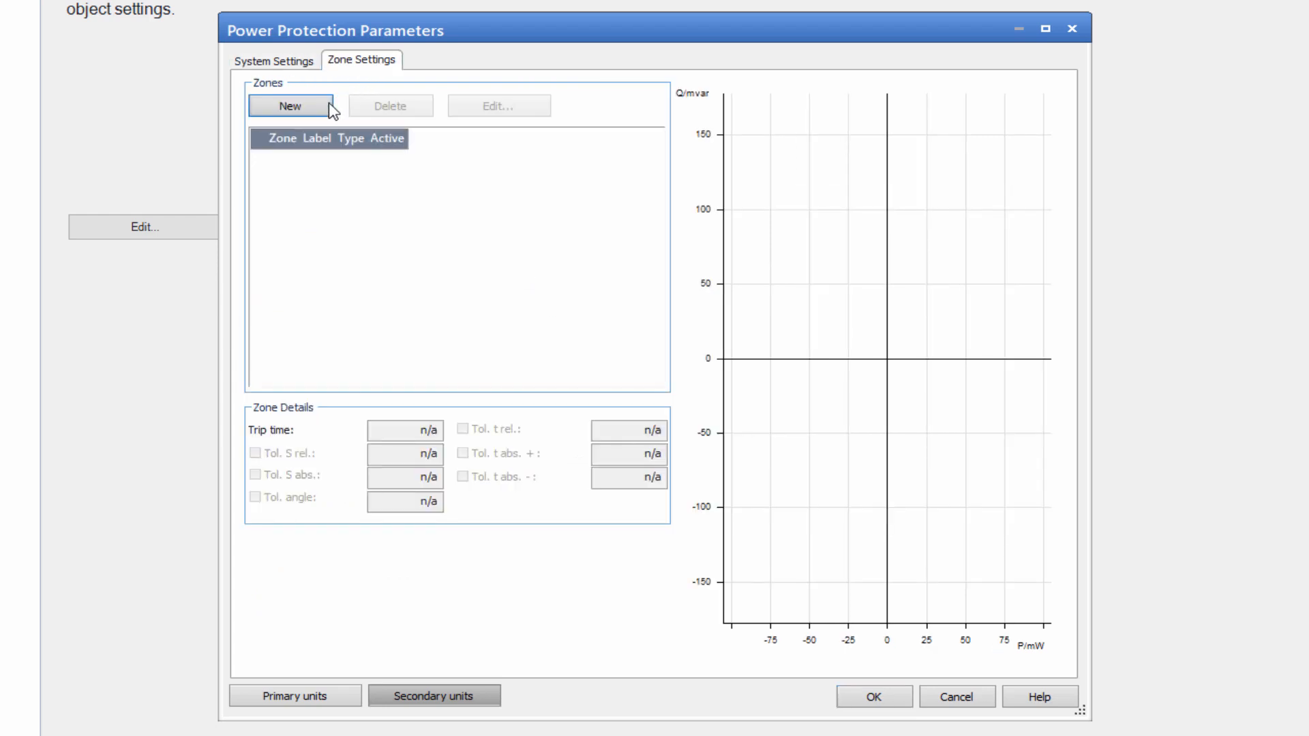
click(312, 109)
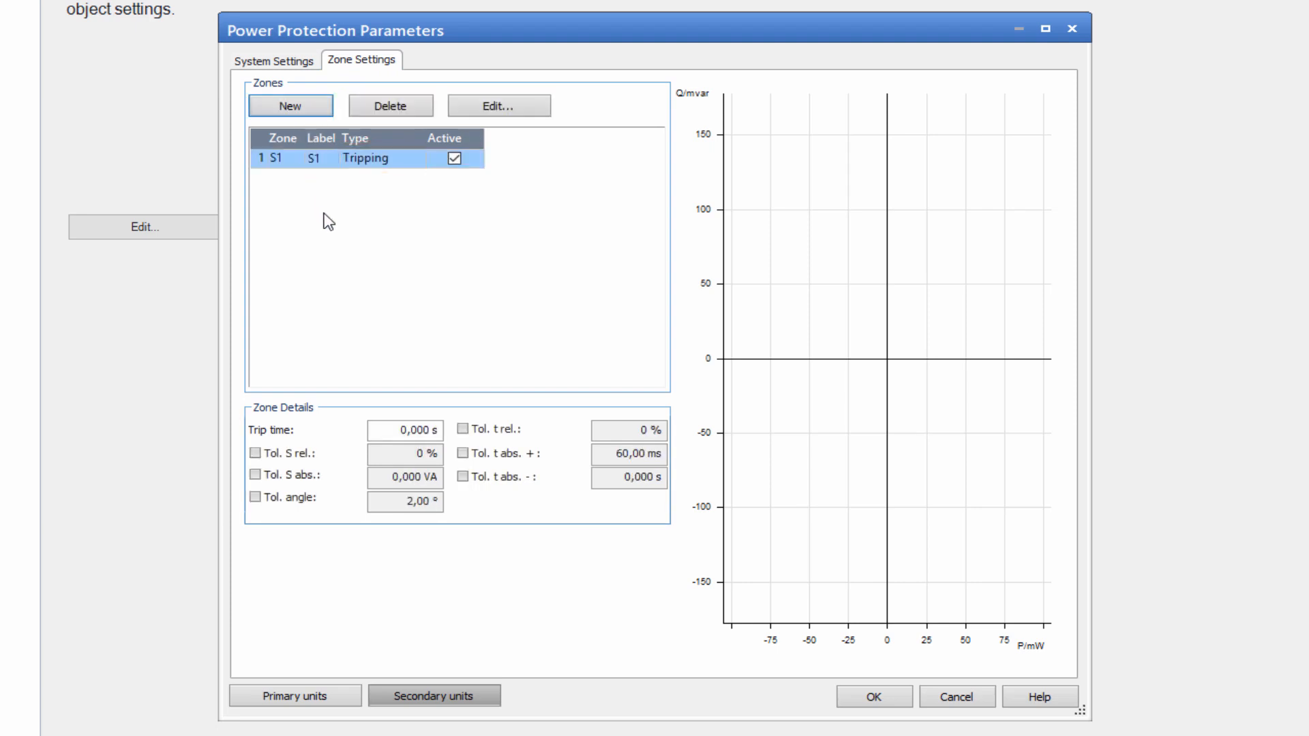
double_click(263, 159)
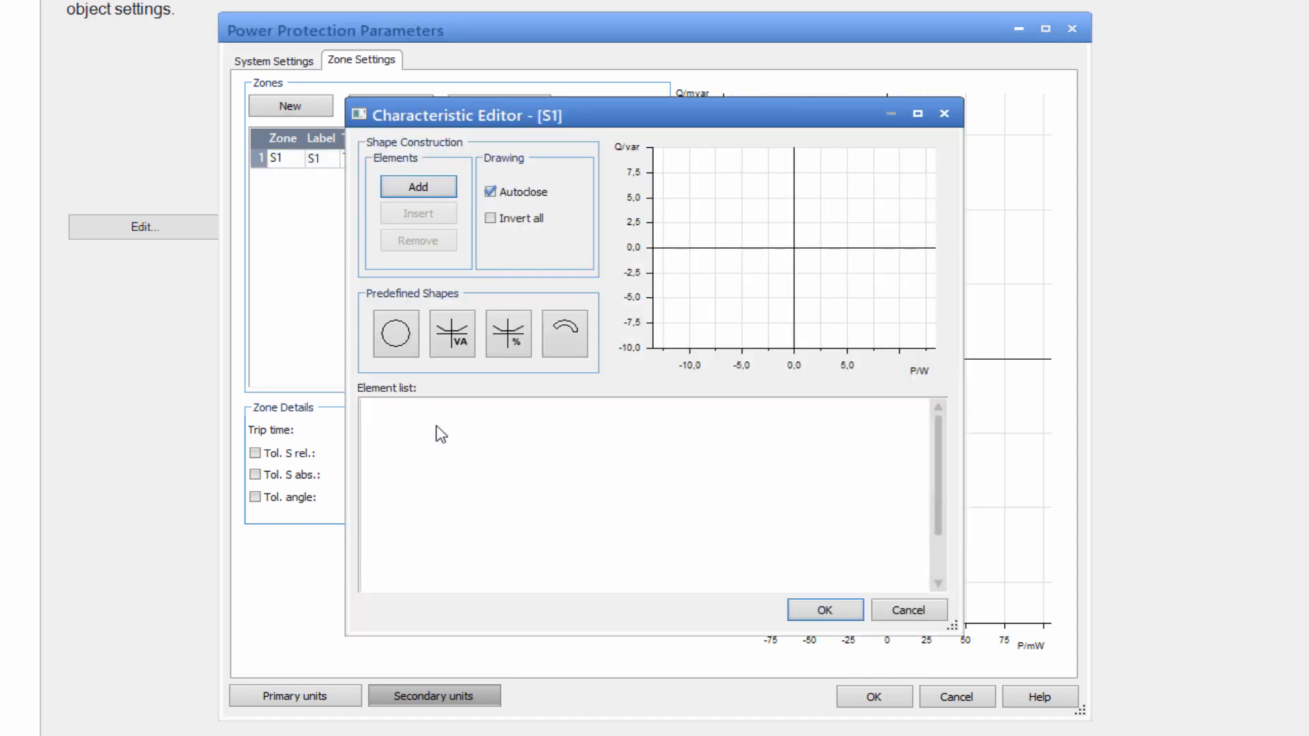
click(453, 334)
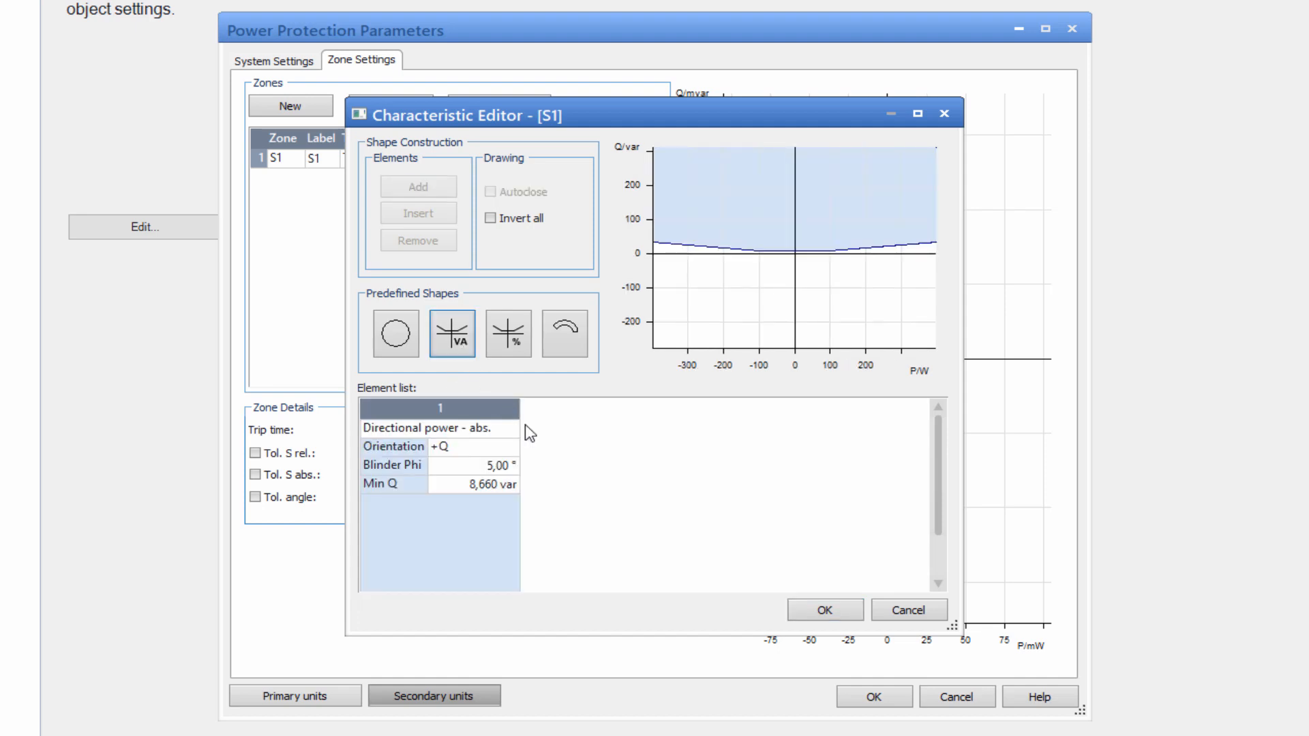
- Set the zone characteristic's Blinder Phi to 3° and Min Q to 0 var, and accept the shape
click(473, 468)
text(3)
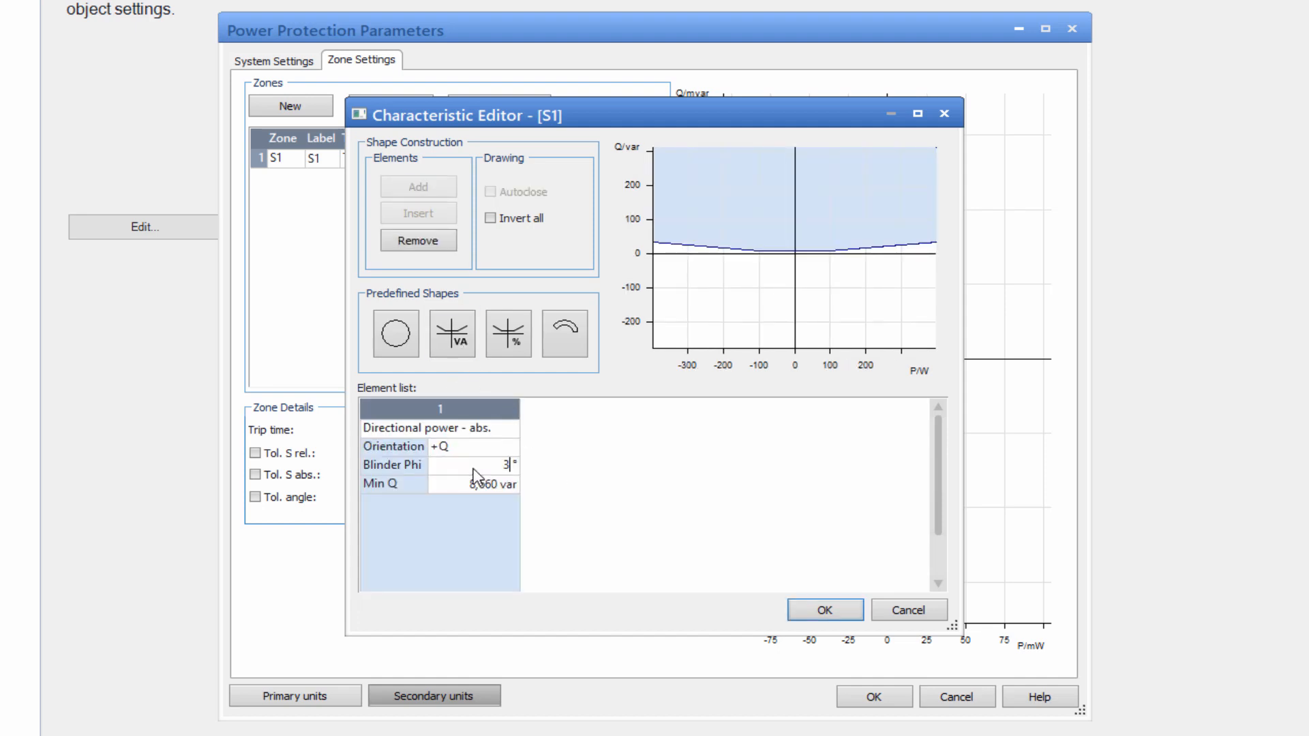
click(462, 484)
drag(461, 484, 580, 485)
text(0)
key(Return)
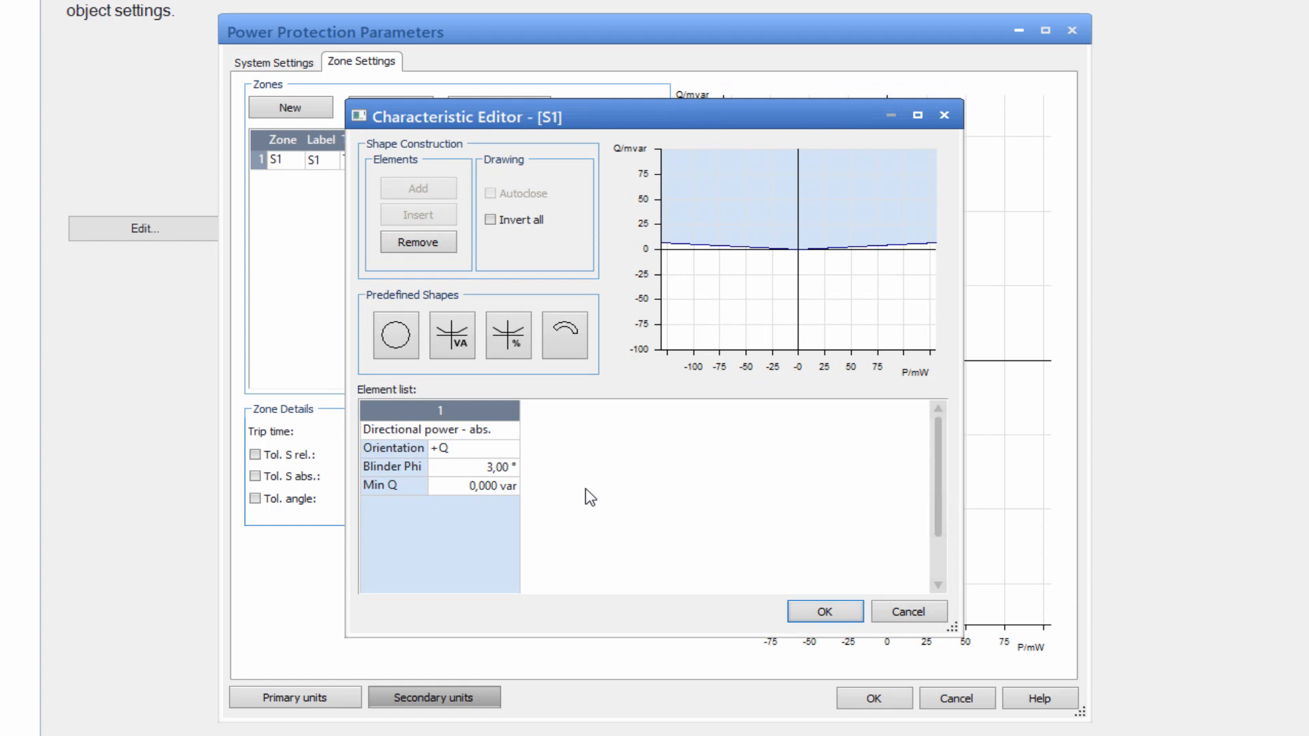
click(820, 613)
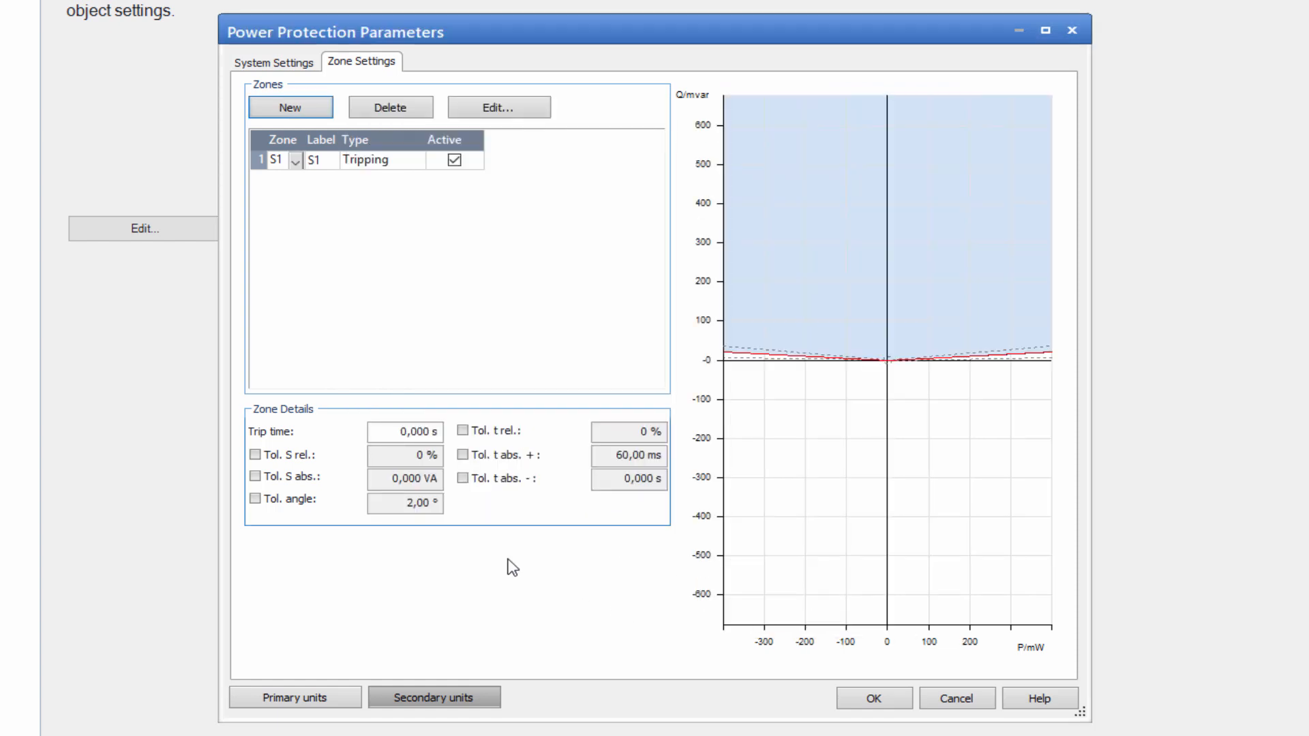
- Set the zone's trip time to 0,5 s and accept the power parameters and the test object
double_click(390, 433)
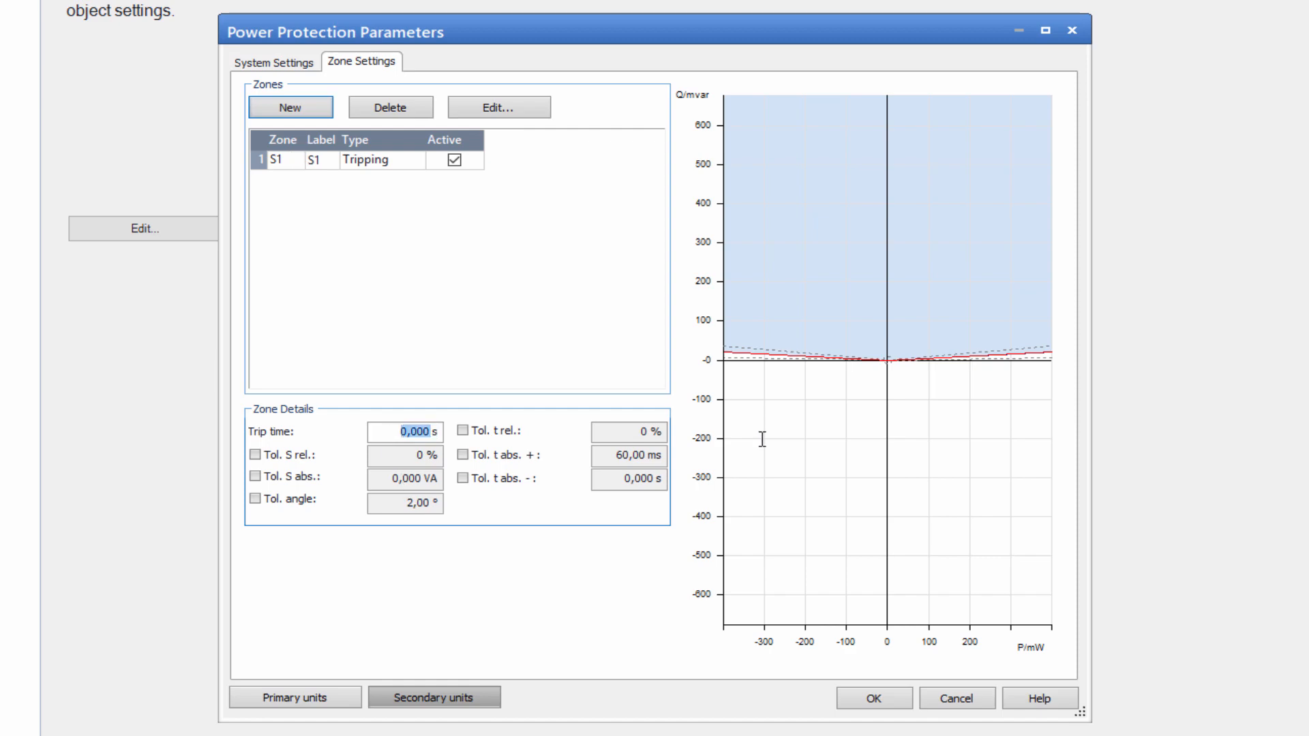
text(0,5)
key(Tab)
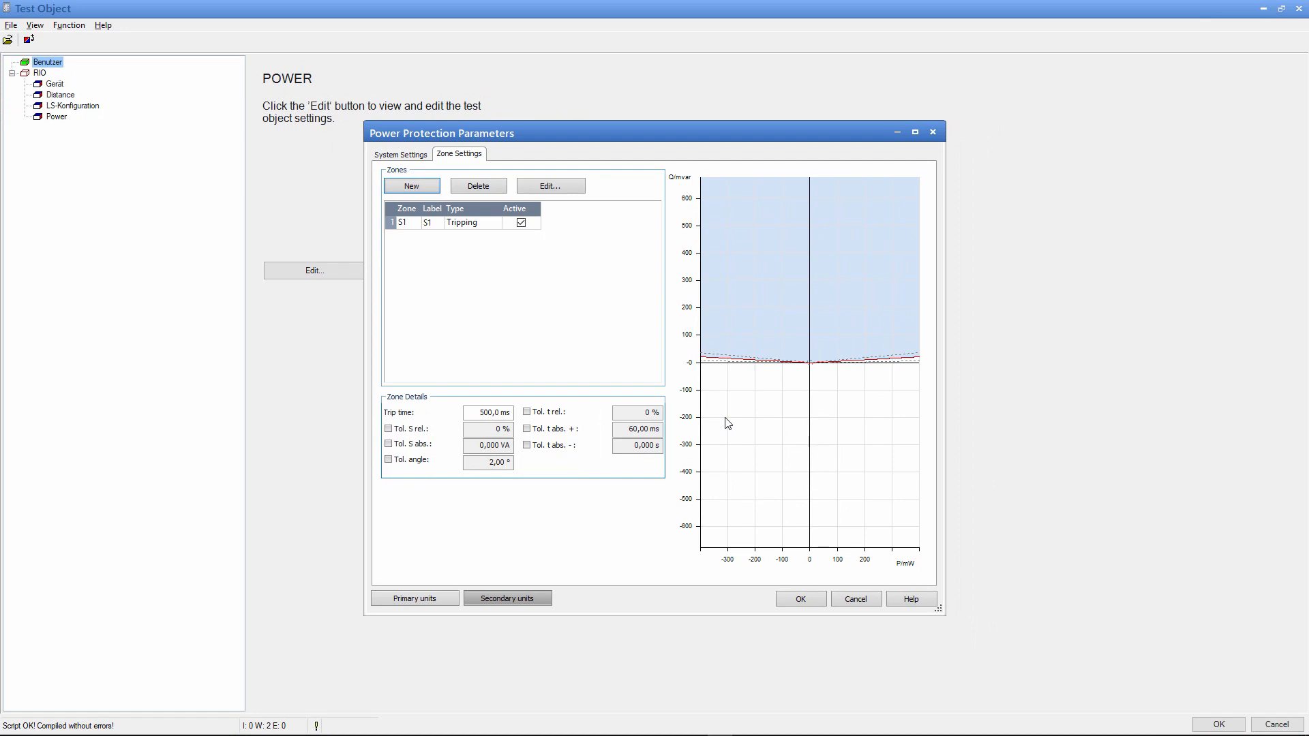
click(794, 599)
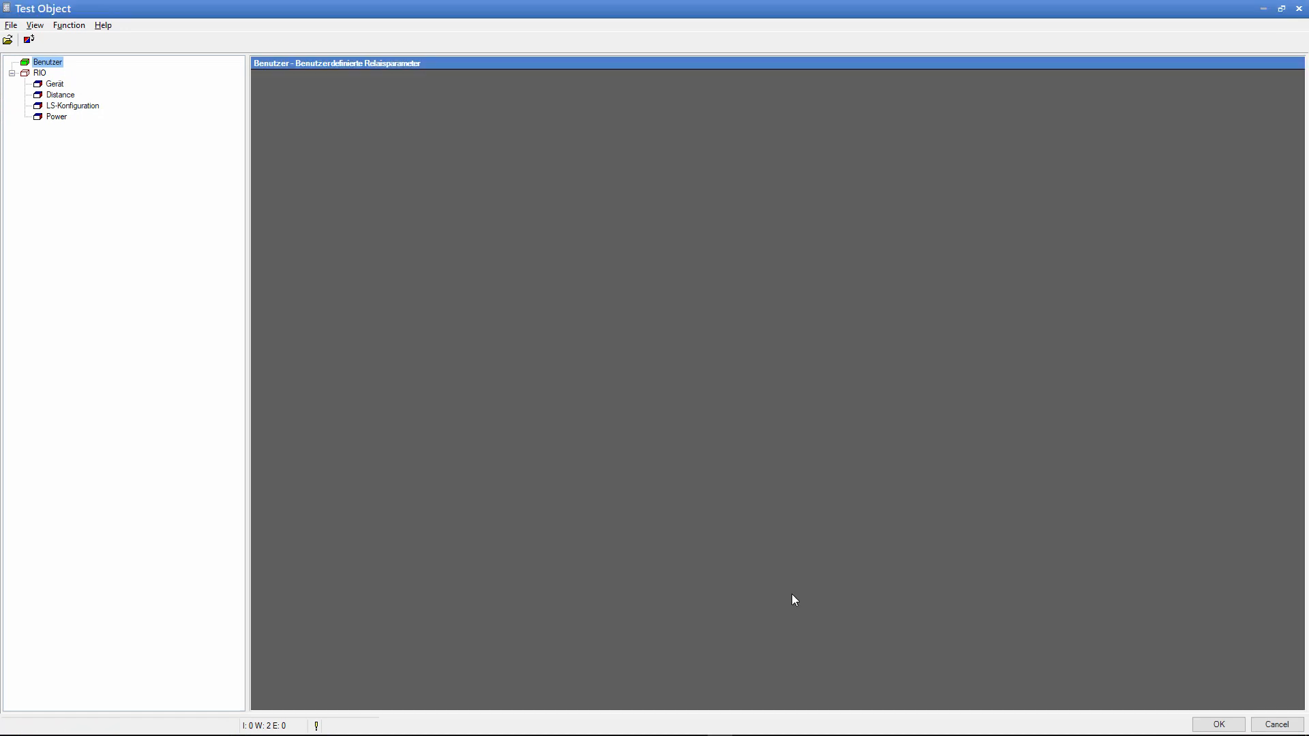
click(1218, 724)
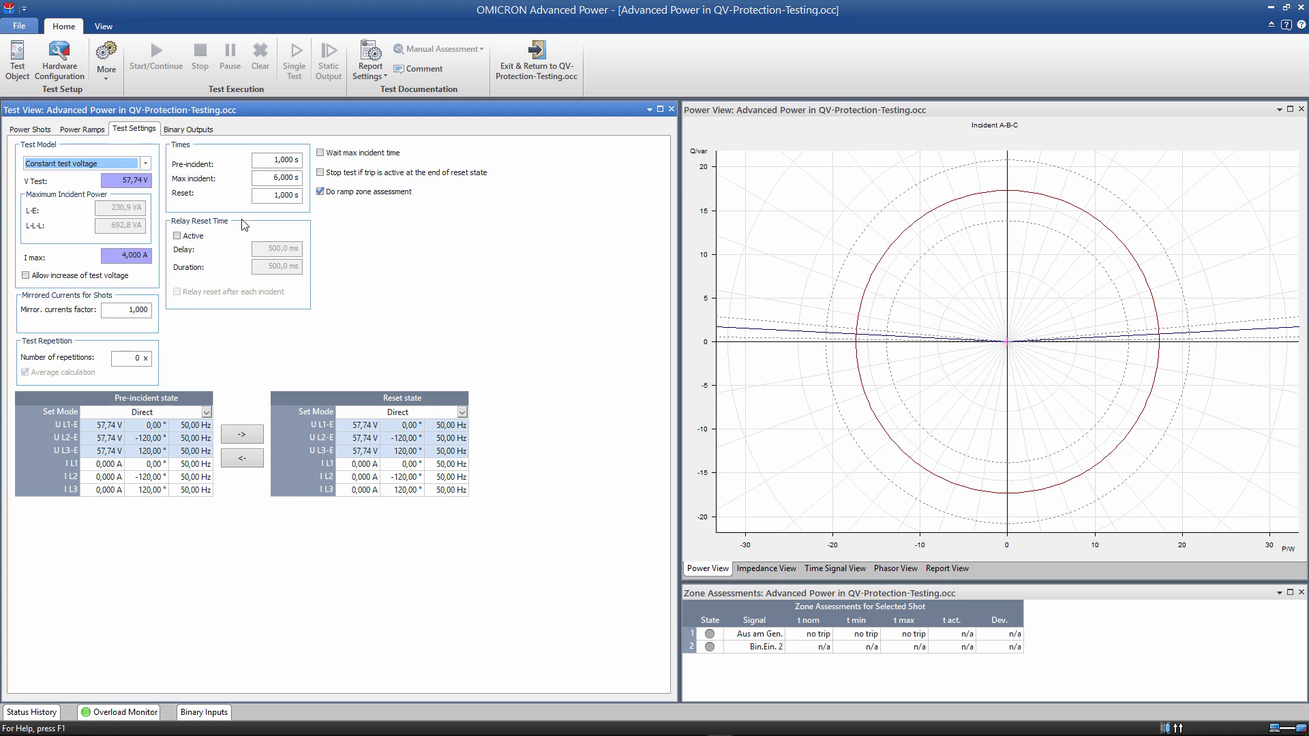
- Review the module's local hardware configuration, checking the analog outputs, binary/analog inputs and binary outputs
click(68, 63)
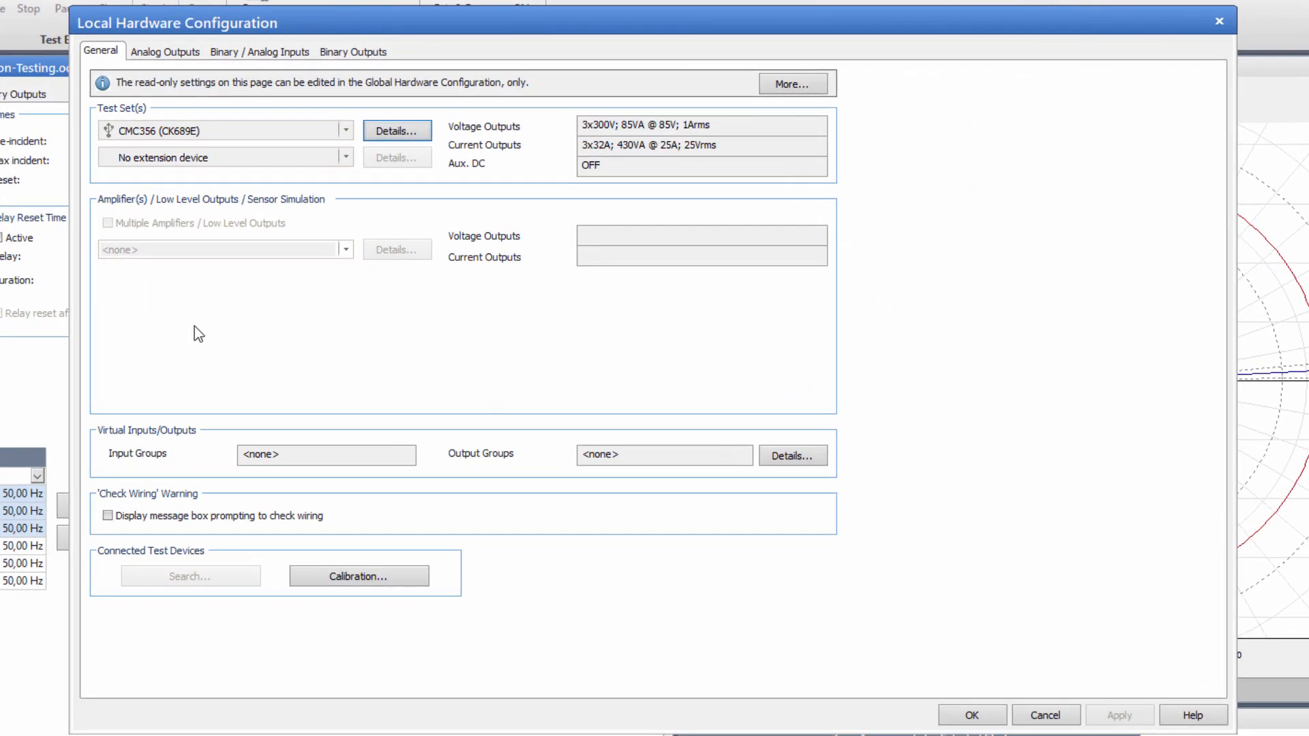
click(174, 53)
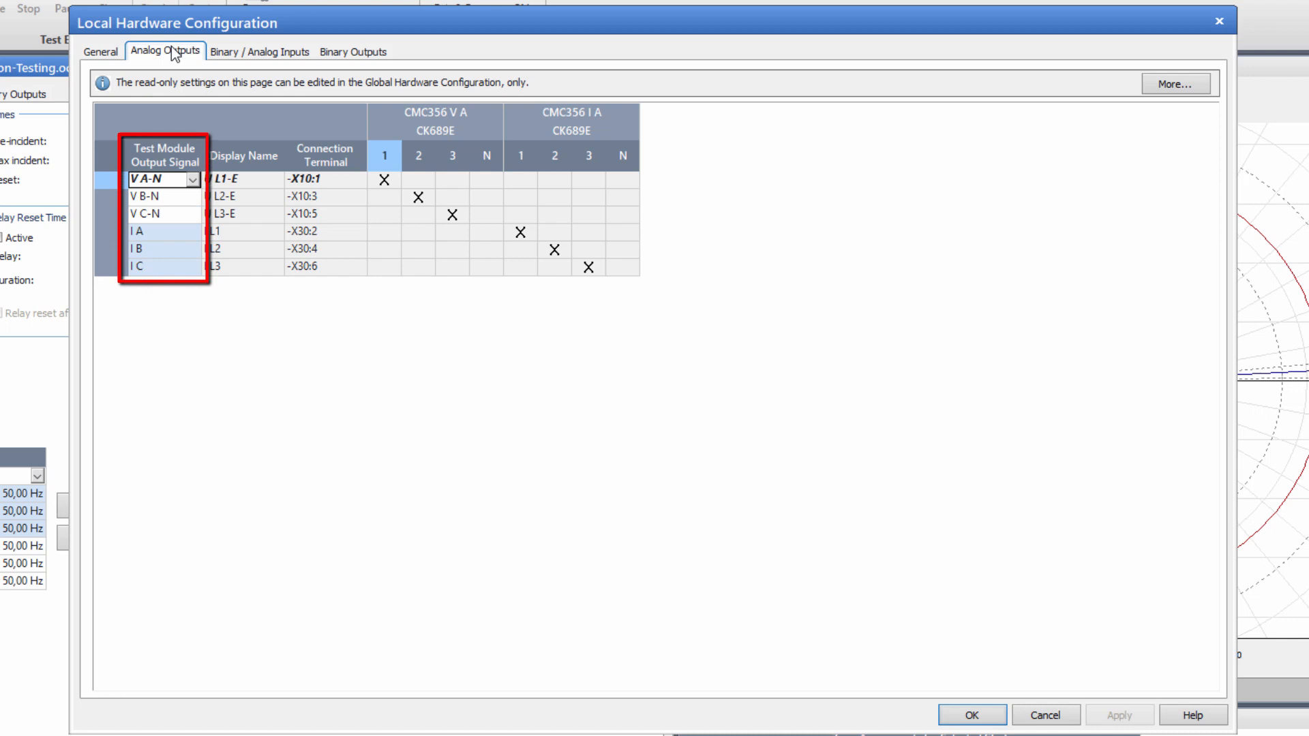
click(259, 54)
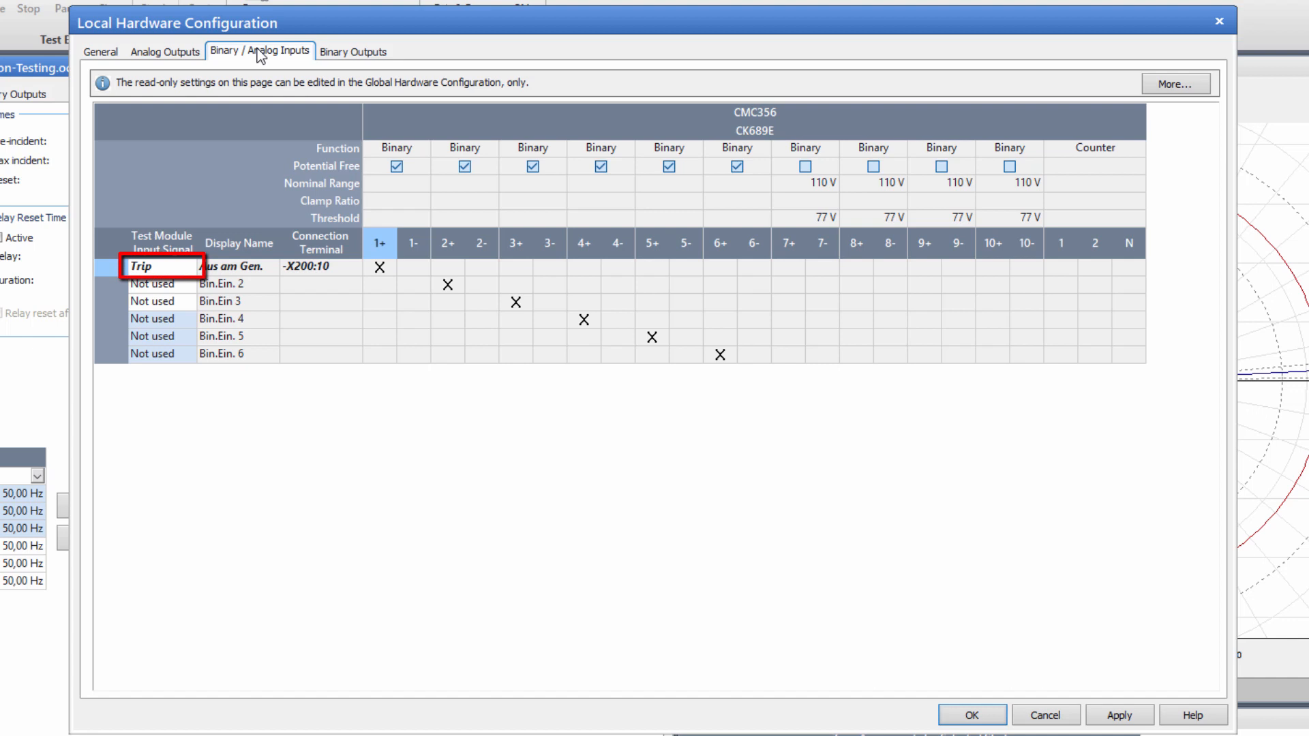
click(356, 55)
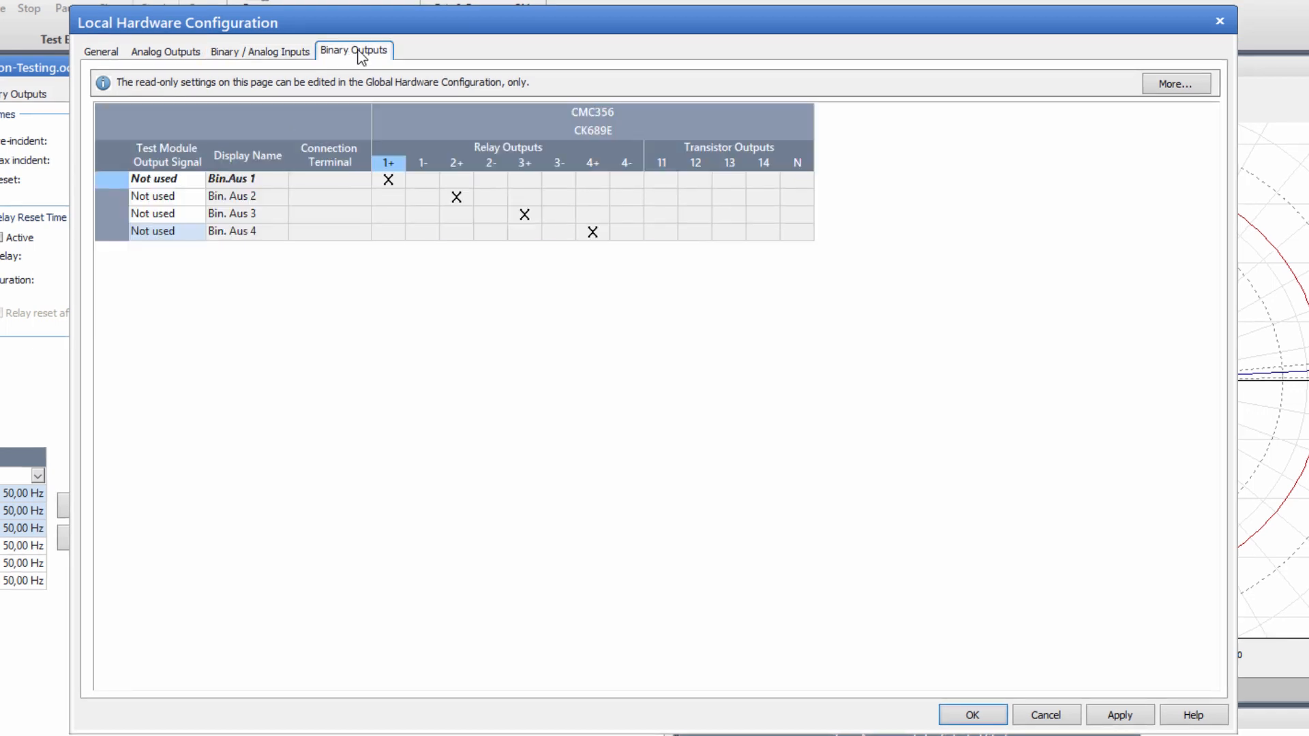